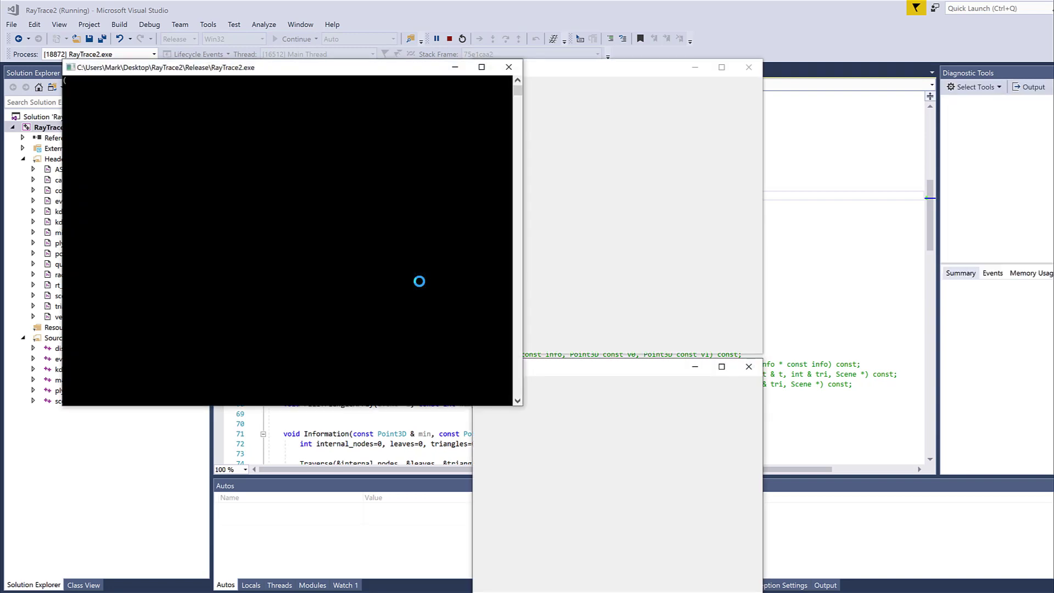
Shift the KDTree window right and up, then rotate the dragon and its bounding box
left_click_drag(619, 373, 641, 375)
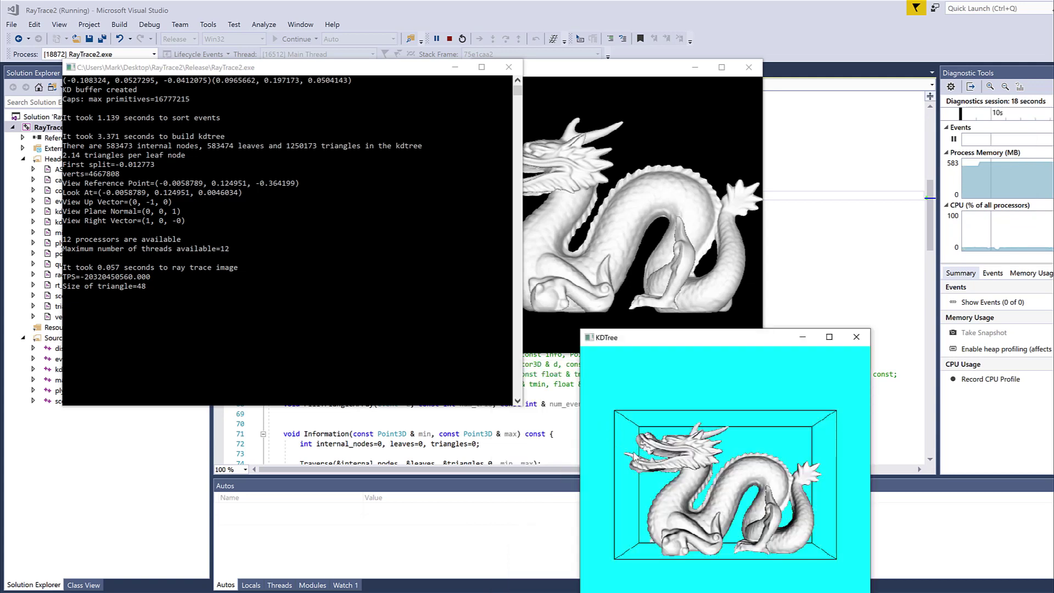
left_click_drag(723, 340, 717, 303)
left_click_drag(717, 485, 718, 483)
Re-trace the dragon from the new view, shift the Ray Trace window right, refocus KDTree
left_click(707, 471)
left_click_drag(589, 76, 629, 87)
left_click(707, 492)
Switch the split-plane display with space and step through eight deeper KD tree box levels
key("space")
left_click(719, 473)
left_click(718, 469)
left_click(719, 471)
left_click(780, 365)
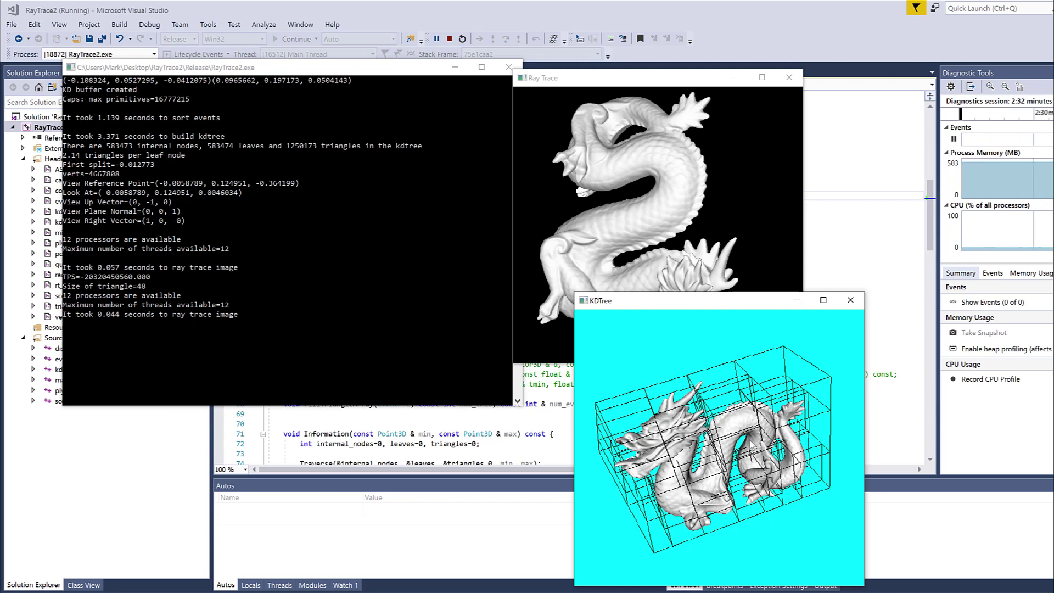
left_click(752, 445)
left_click(752, 446)
left_click(752, 445)
left_click(752, 445)
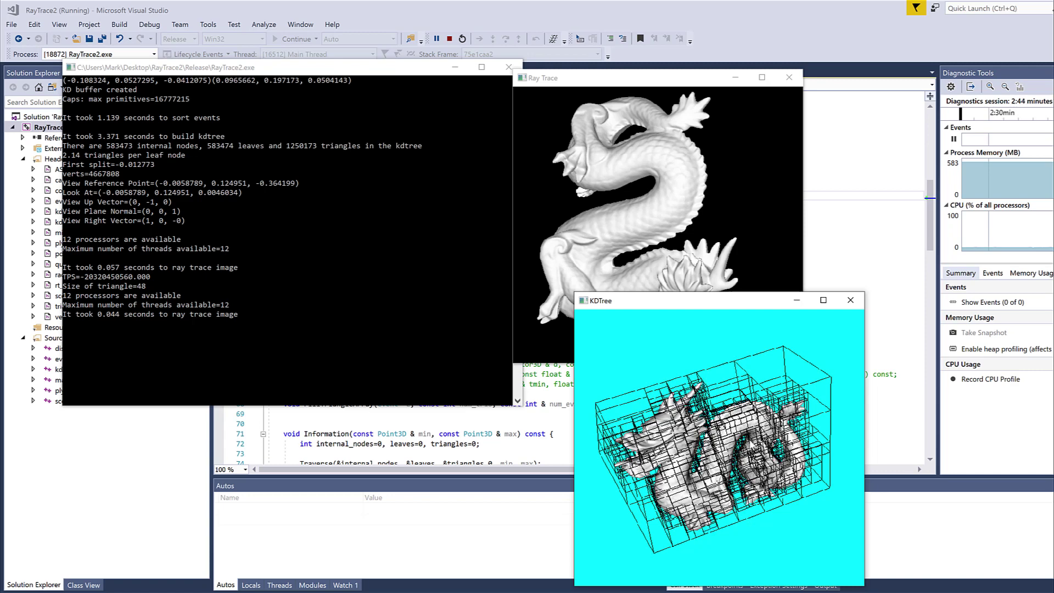